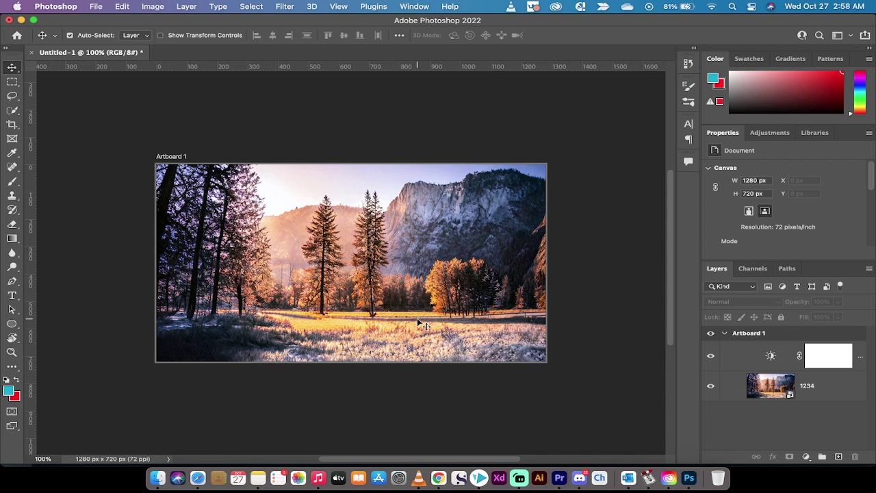
Undo the landscape move, select the Brightness/Contrast layer, and open Window > Comments
{"action": "left_click_drag", "start_coordinate": [387, 211], "coordinate": [386, 184]}
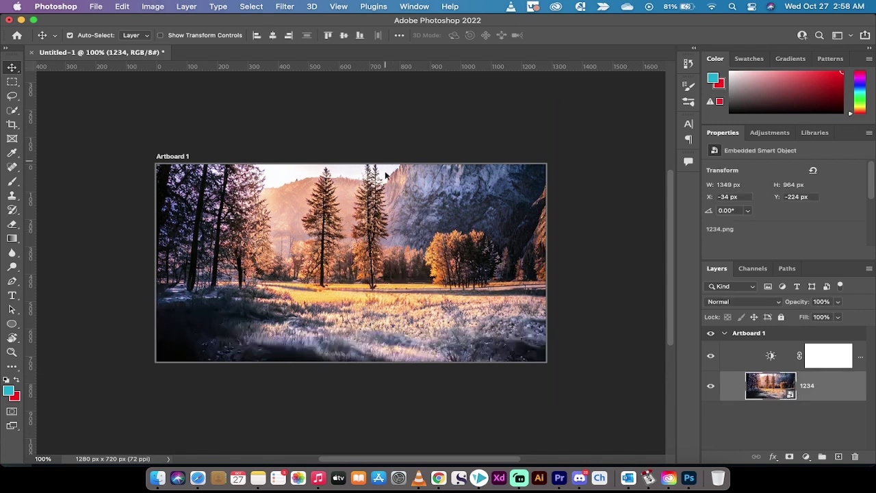
{"action": "key", "text": "super+z"}
{"action": "left_click", "coordinate": [421, 129]}
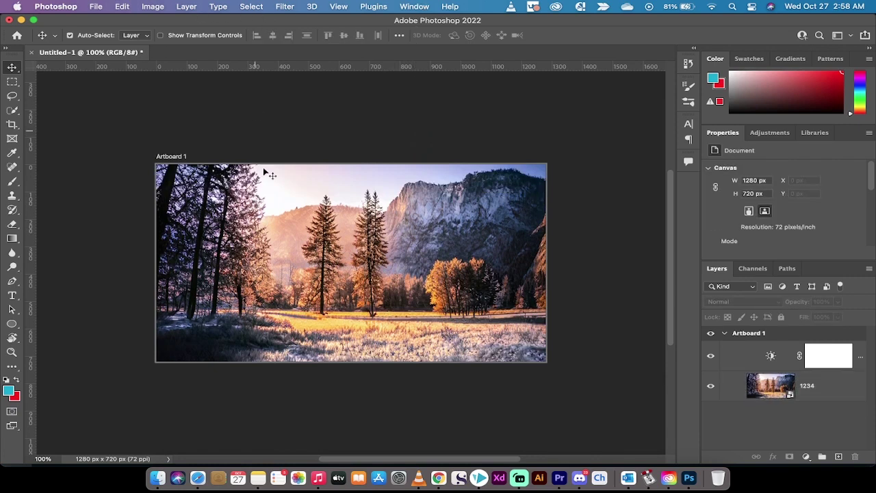
{"action": "left_click", "coordinate": [825, 356]}
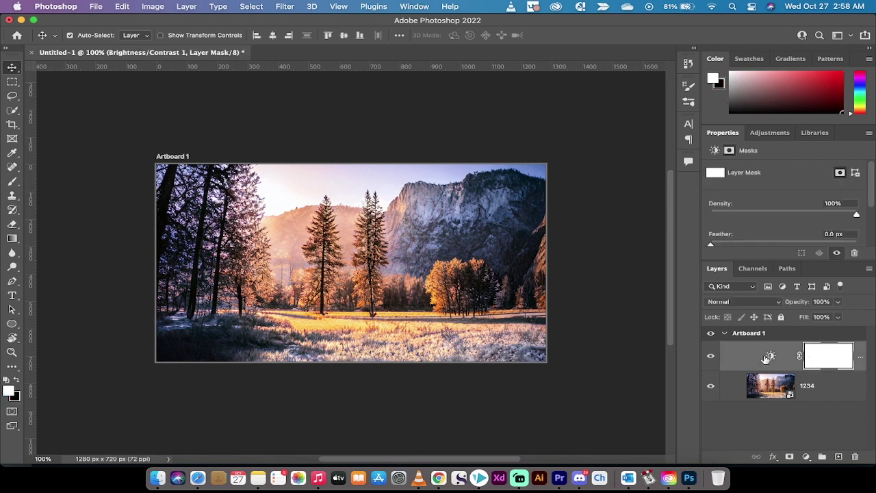
{"action": "left_click", "coordinate": [712, 358]}
{"action": "left_click", "coordinate": [414, 6]}
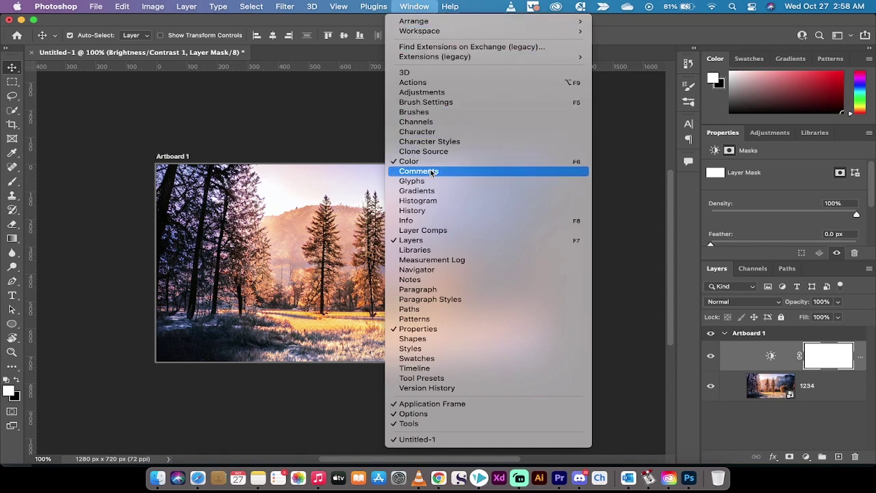
{"action": "left_click", "coordinate": [432, 172]}
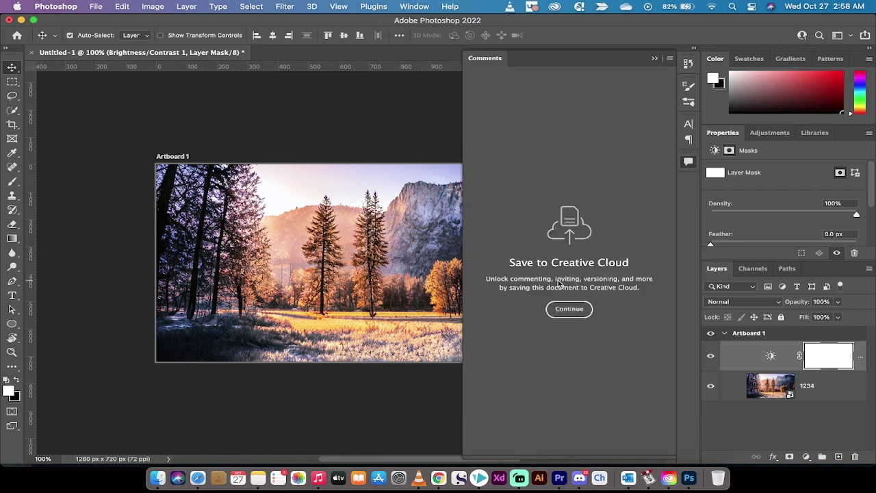
Save the document to Creative Cloud, renaming Untitled-1 to 'Creative1'
{"action": "left_click", "coordinate": [564, 314]}
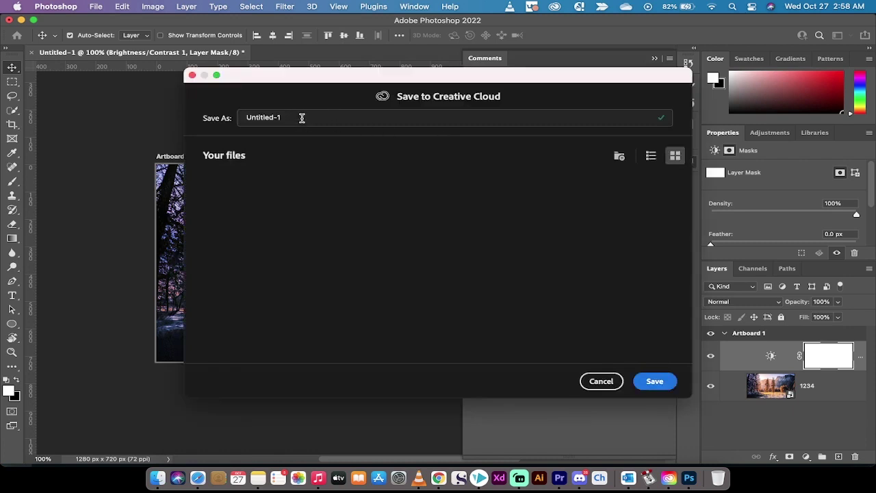
{"action": "left_click", "coordinate": [302, 117]}
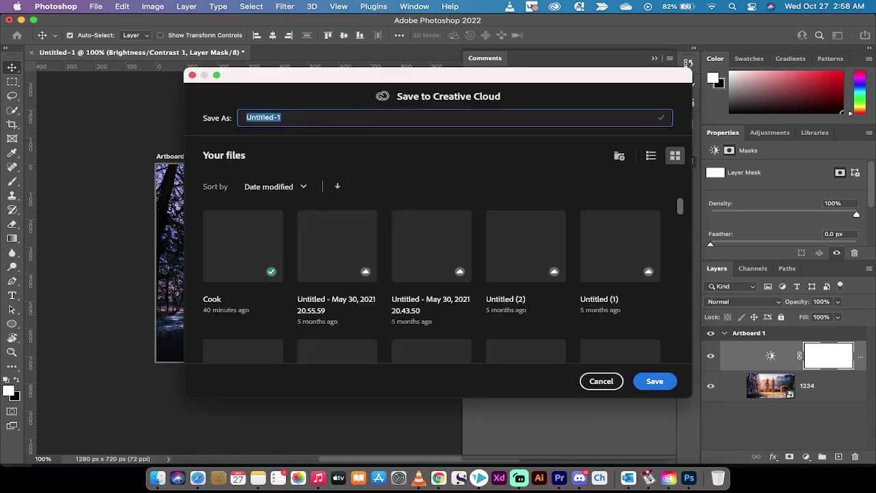
{"action": "type", "text": "Creative1"}
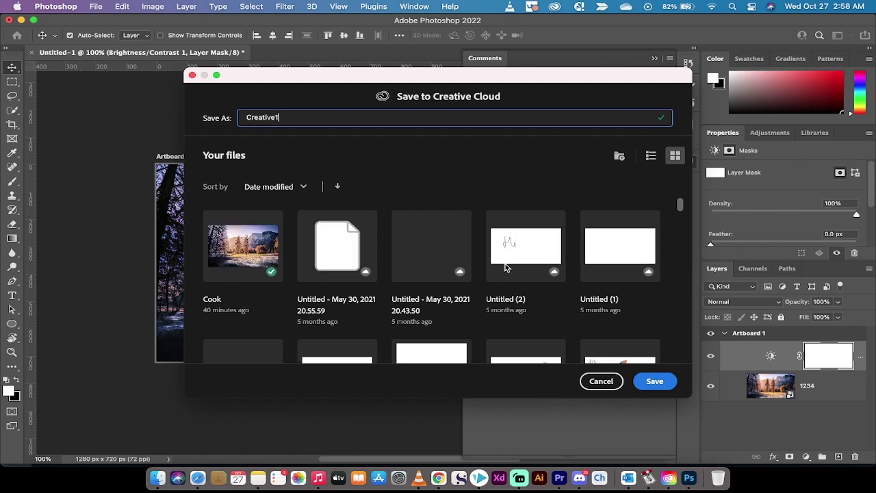
{"action": "left_click", "coordinate": [655, 382]}
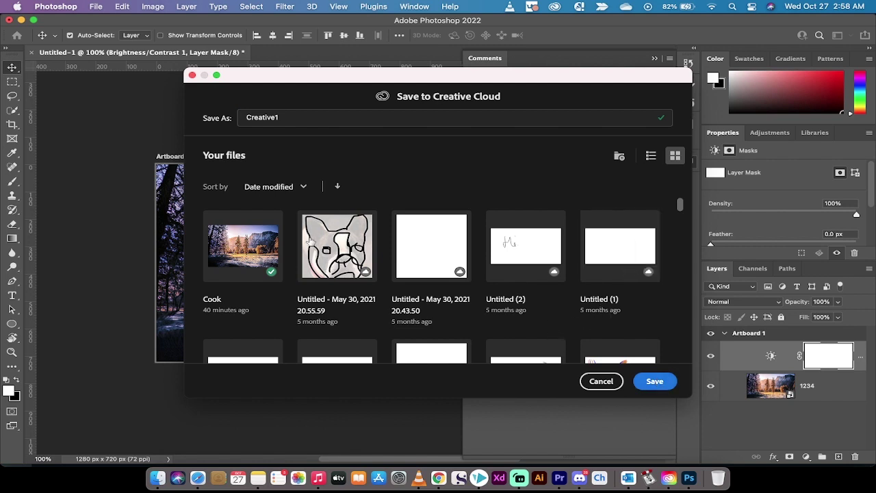
{"action": "left_click", "coordinate": [655, 385]}
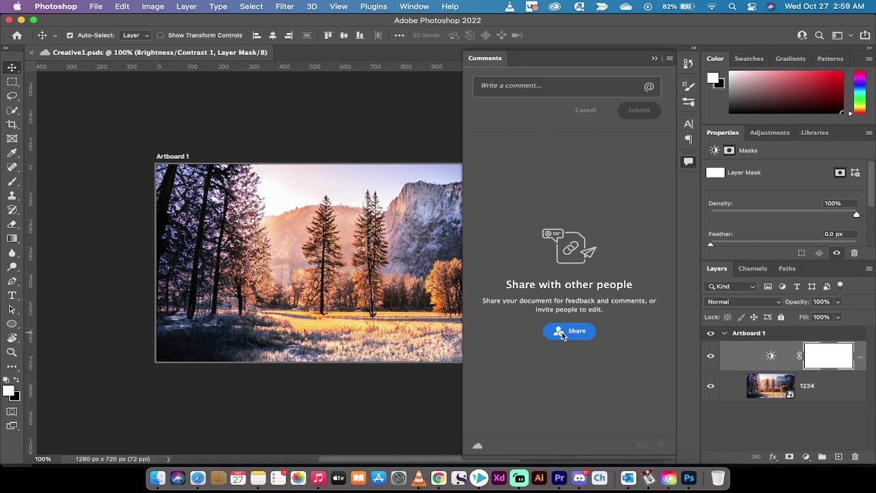
Share the document, inviting the collaborator's e-mail address to edit
{"action": "left_click", "coordinate": [561, 335]}
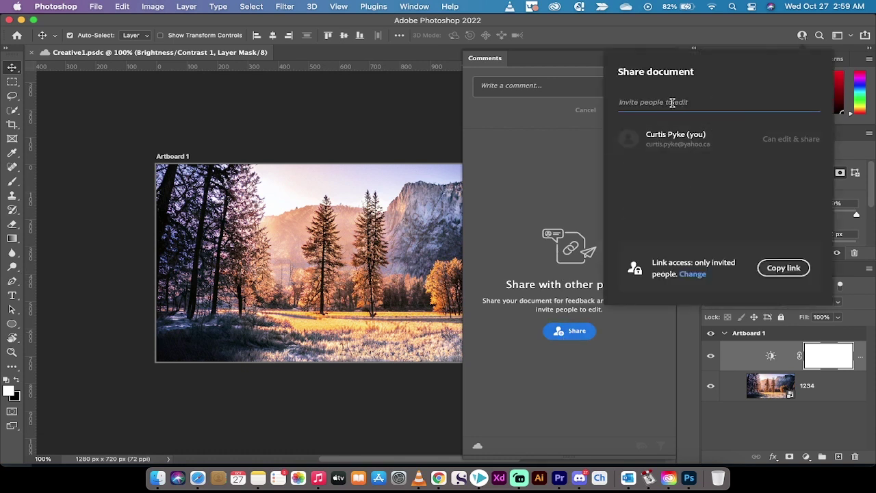
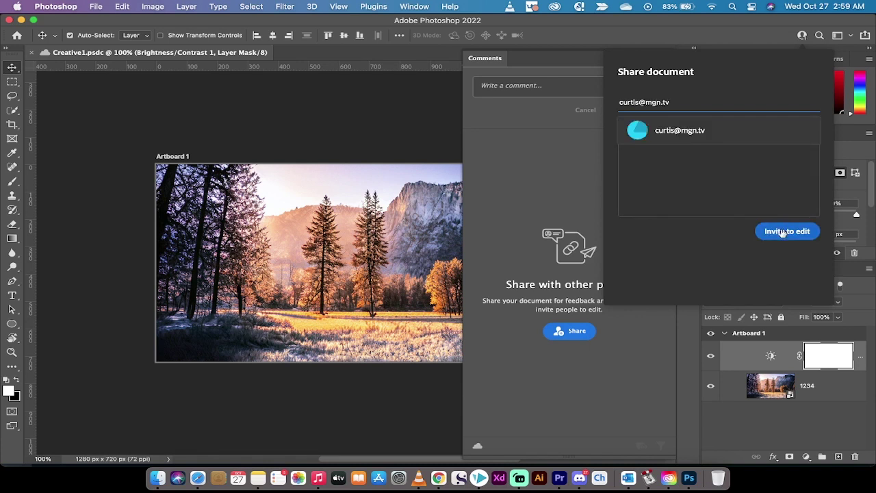
{"action": "left_click", "coordinate": [785, 230]}
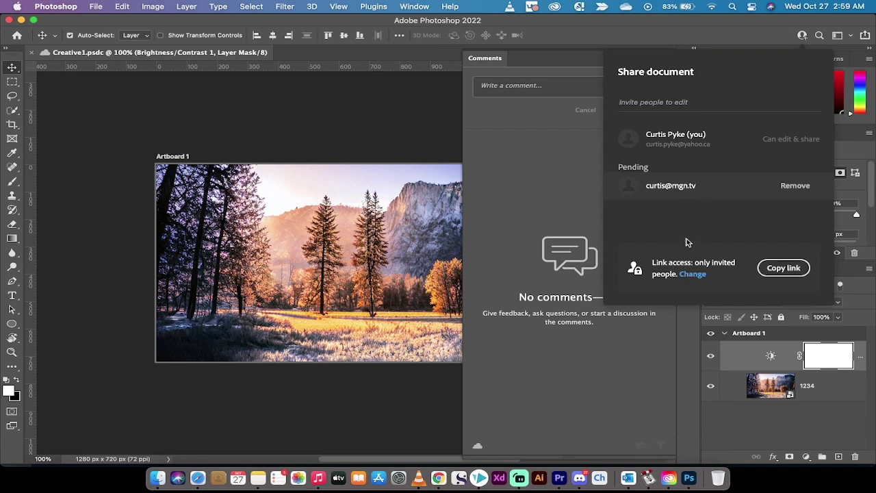
{"action": "left_click", "coordinate": [693, 274]}
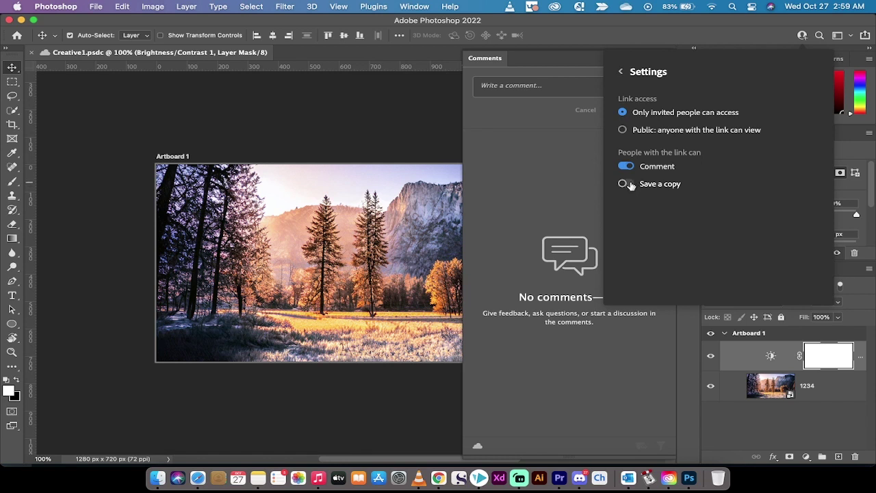
{"action": "left_click", "coordinate": [627, 184]}
{"action": "left_click", "coordinate": [627, 184]}
{"action": "left_click", "coordinate": [620, 73]}
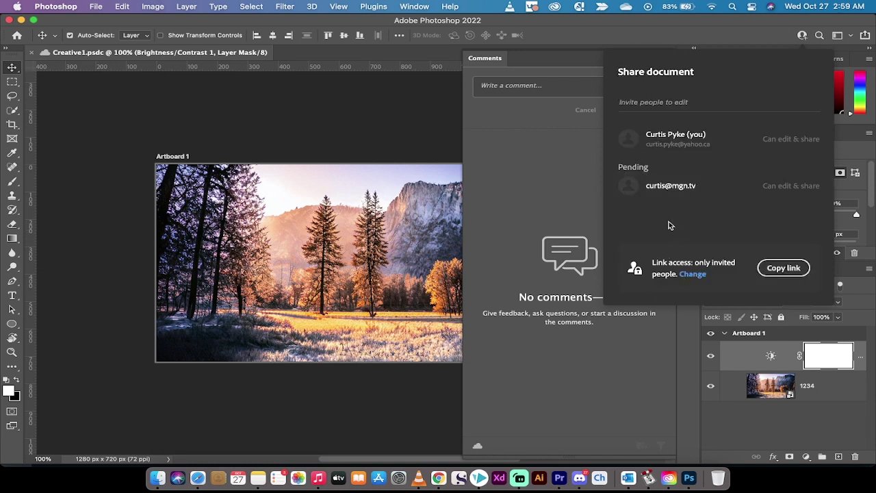
Post a comment addressed to the collaborator praising the work and asking to make it brighter
{"action": "left_click", "coordinate": [538, 224]}
{"action": "left_click", "coordinate": [515, 85]}
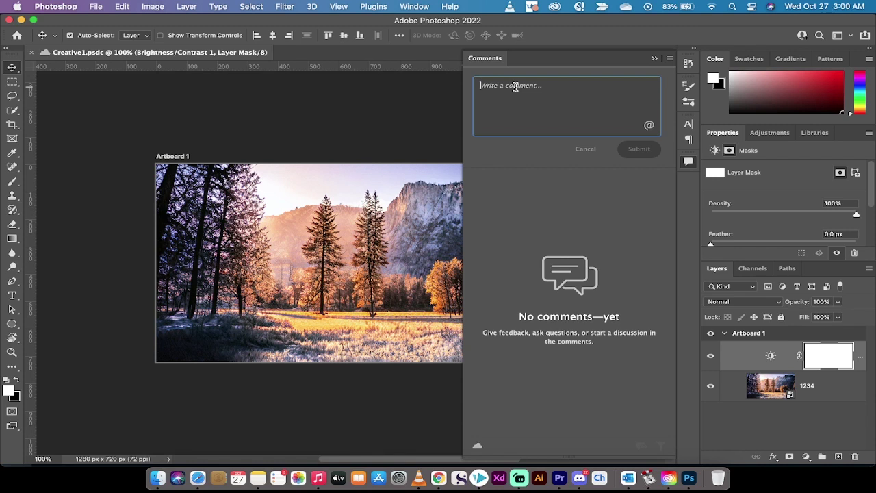
{"action": "type", "text": "Creat work Curtis, please make brighter!"}
{"action": "left_click", "coordinate": [631, 147]}
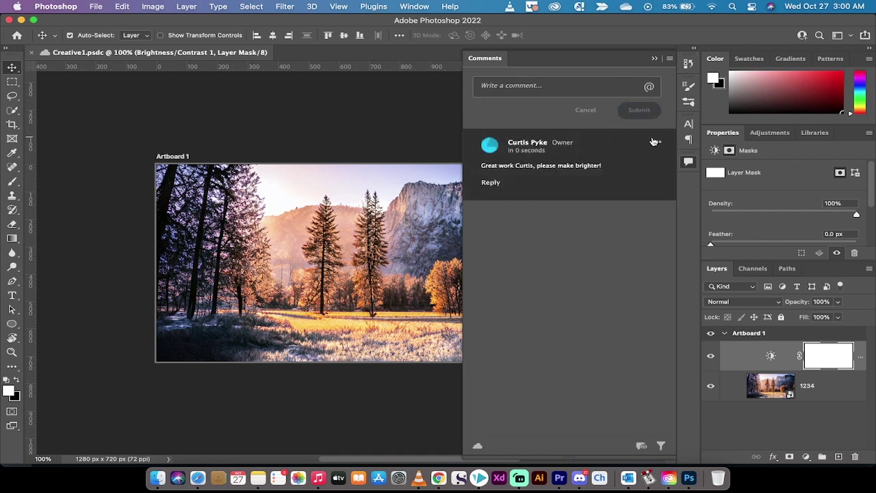
Check the posted comment's options menu, then close the Comments panel
{"action": "left_click", "coordinate": [656, 141]}
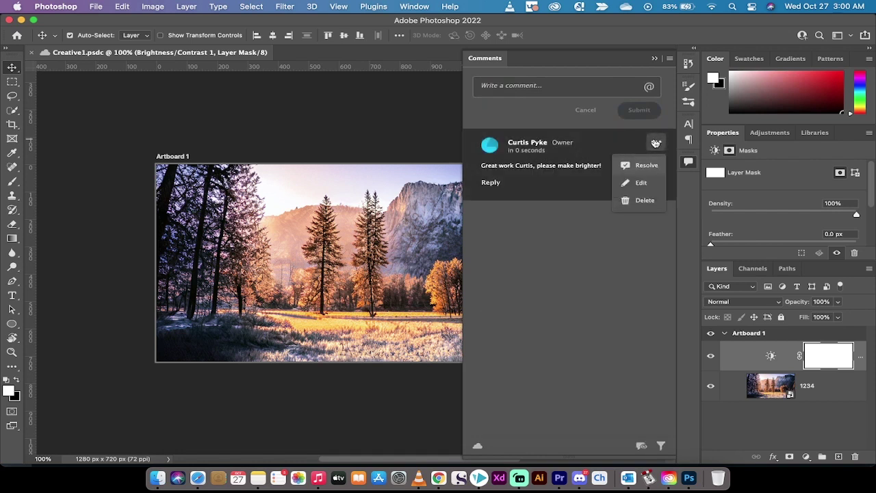
{"action": "left_click", "coordinate": [529, 113]}
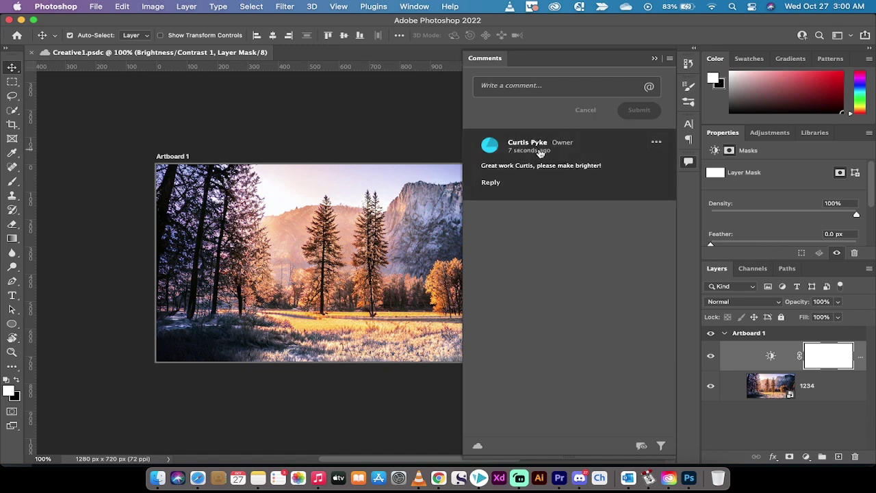
{"action": "left_click", "coordinate": [656, 142]}
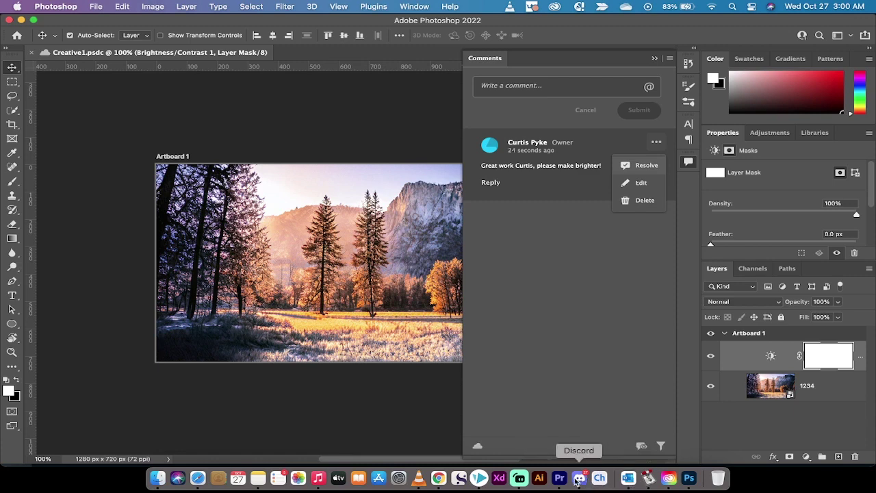
{"action": "left_click", "coordinate": [520, 478]}
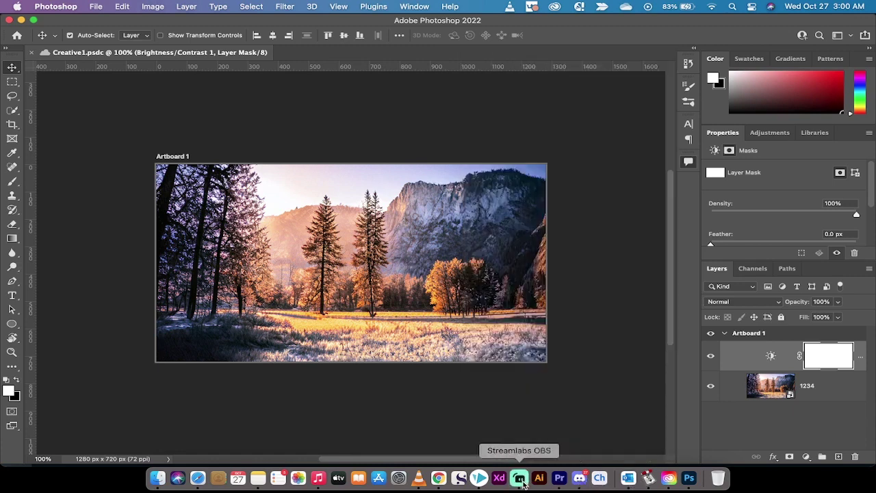